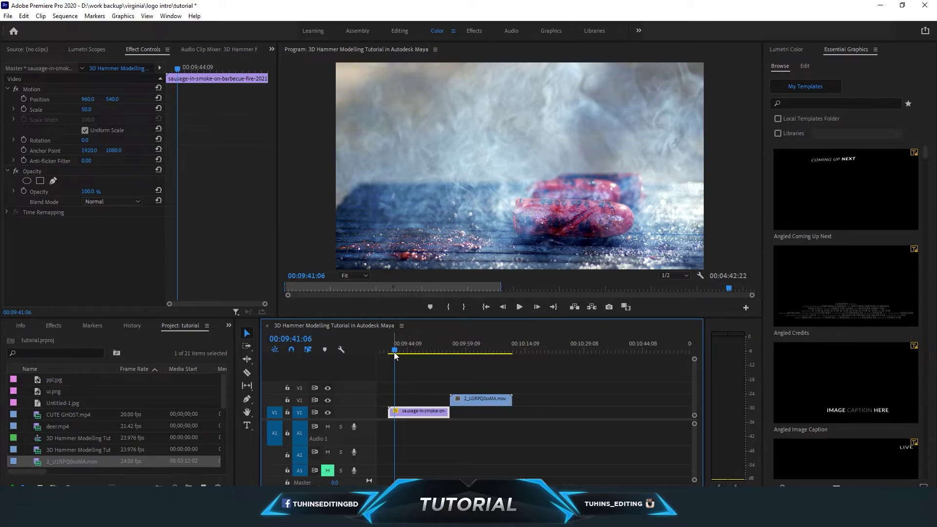
Preview the footage and slide the V2 steak clip left to start with the V1 sausage clip.
mouse_move(393, 352)
mouse_down()
mouse_move(472, 351)
mouse_move(436, 354)
mouse_up()
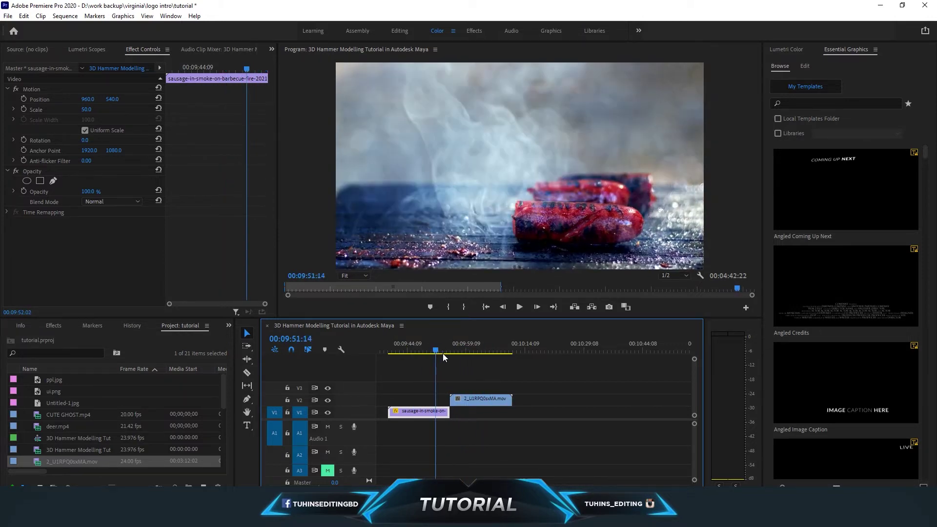
drag(443, 353, 473, 357)
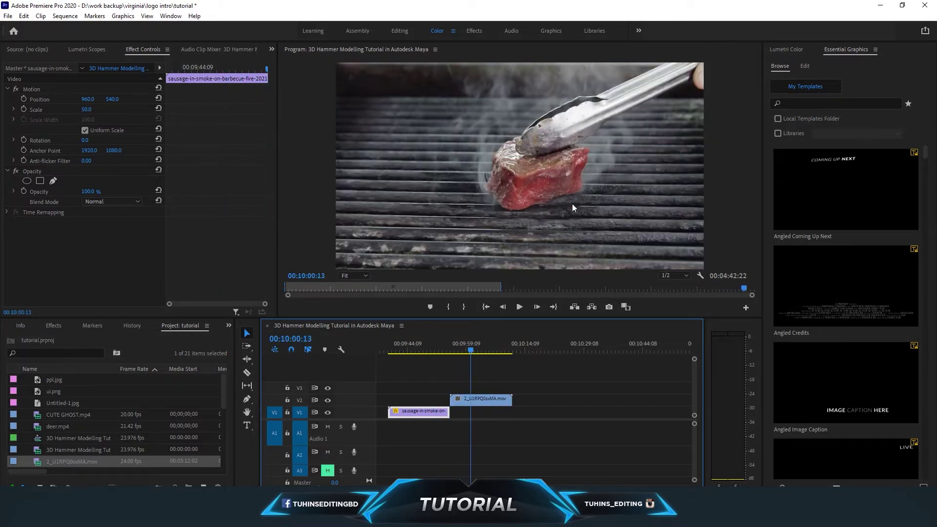
drag(478, 401, 415, 401)
click(404, 349)
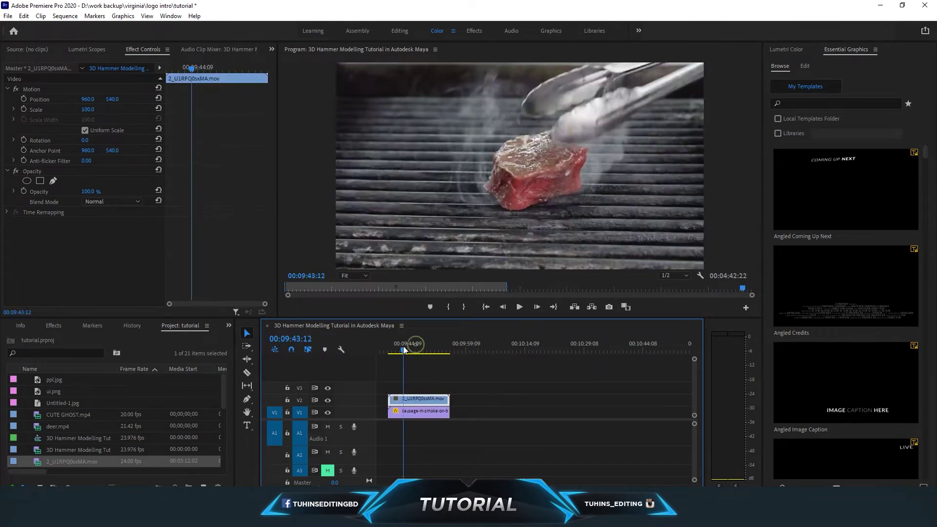
drag(403, 349, 416, 353)
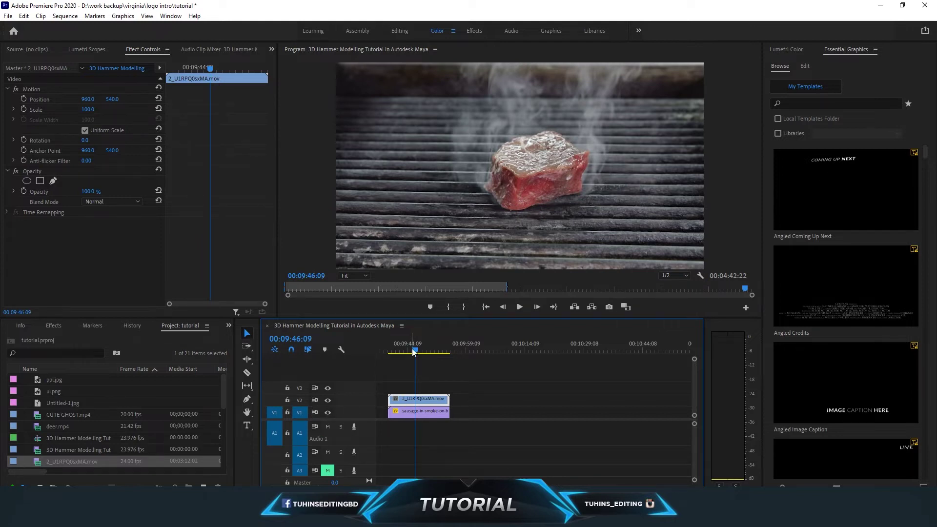
drag(414, 351, 408, 351)
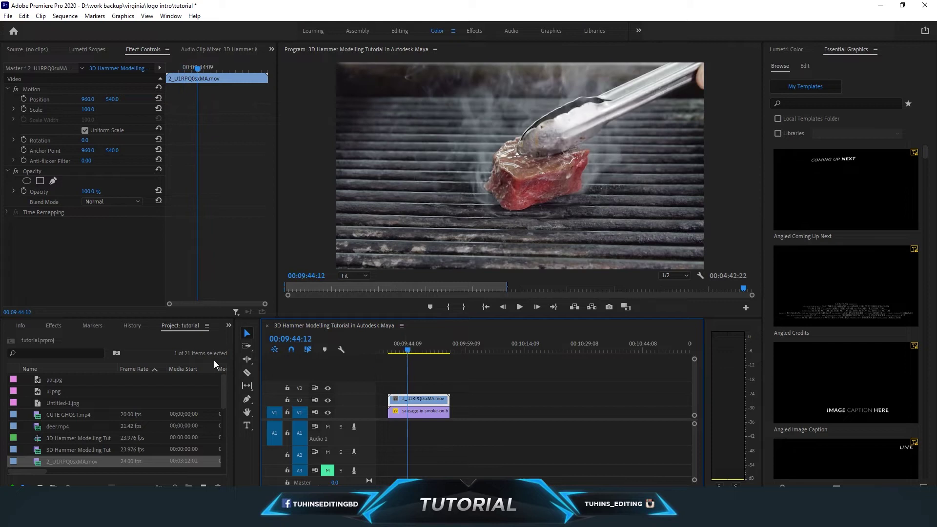
Find Crop in the Effects library and drag it onto the selected V2 steak clip.
click(502, 403)
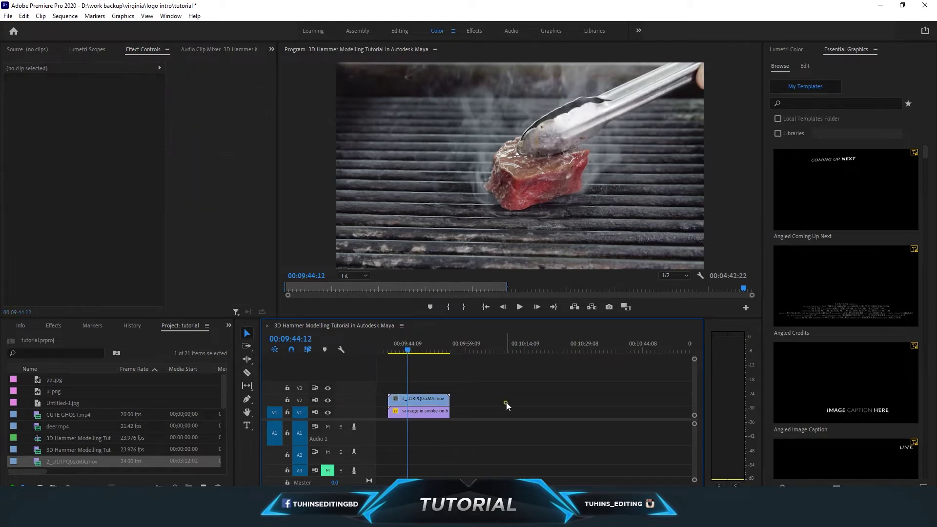
click(426, 398)
click(229, 326)
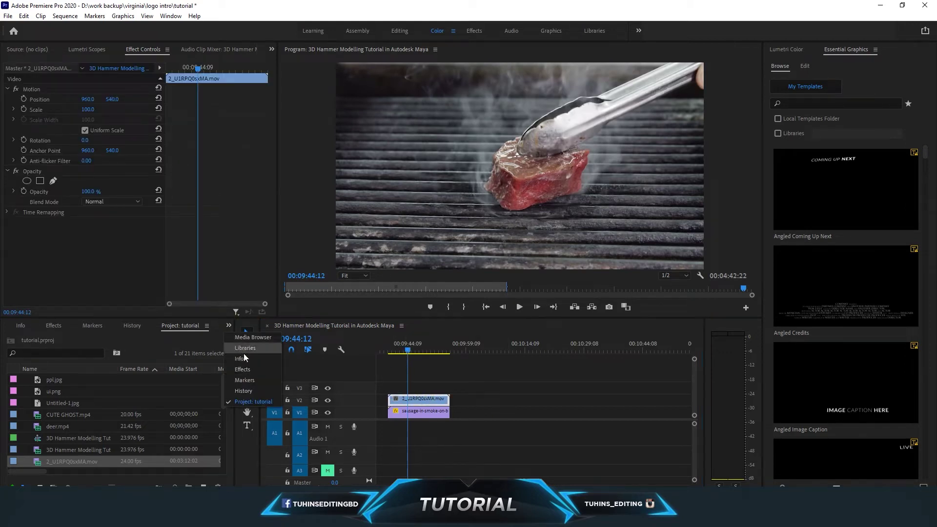
click(258, 371)
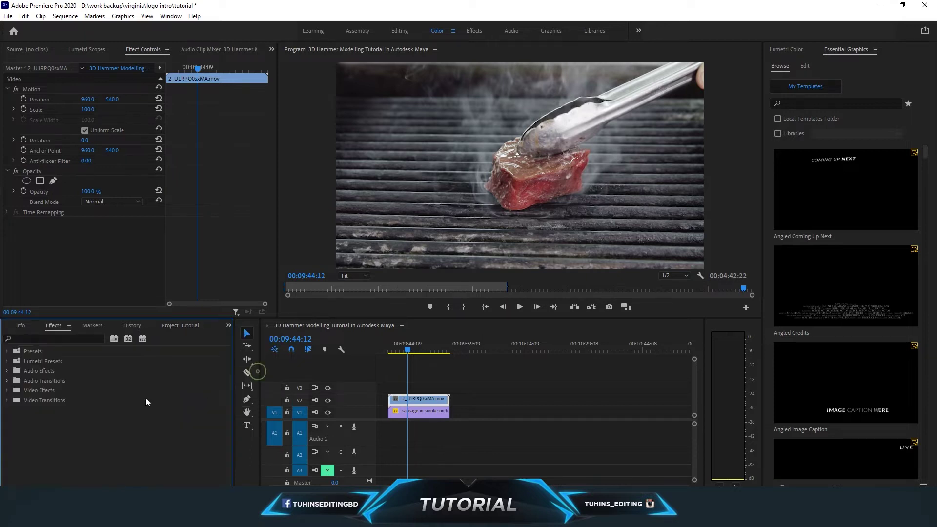
click(72, 340)
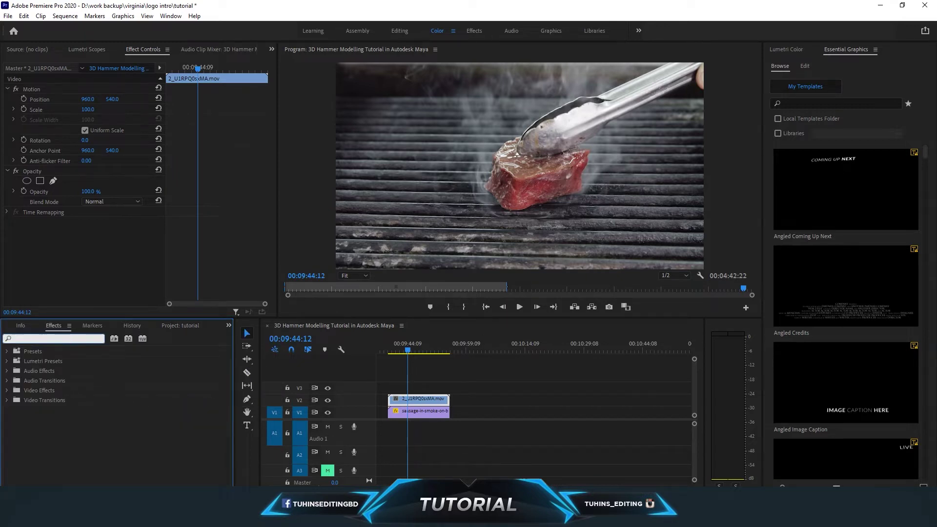
text(crop)
drag(41, 409, 418, 403)
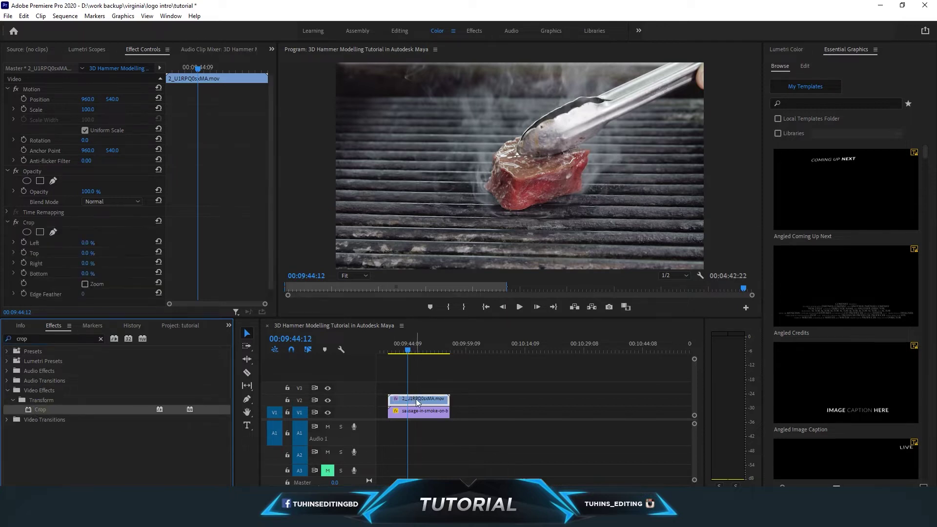
scroll(76, 200, down, 1)
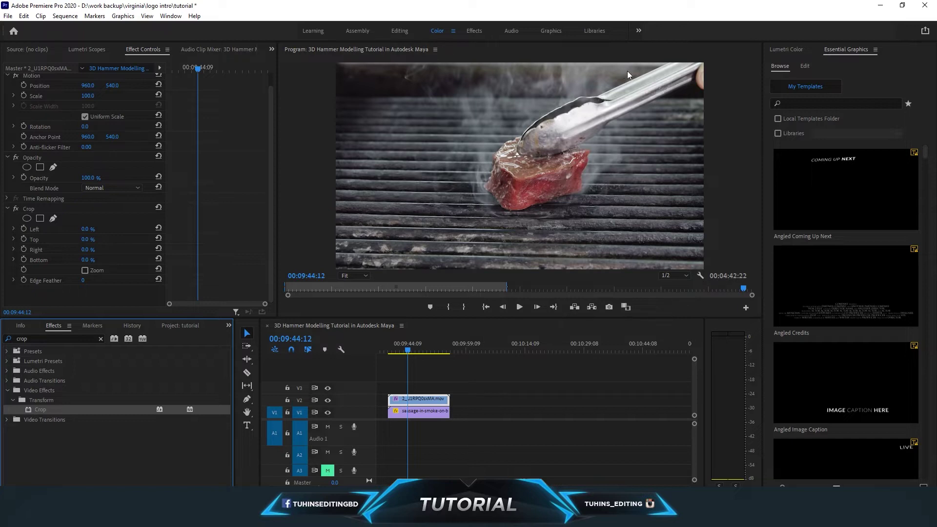
click(88, 229)
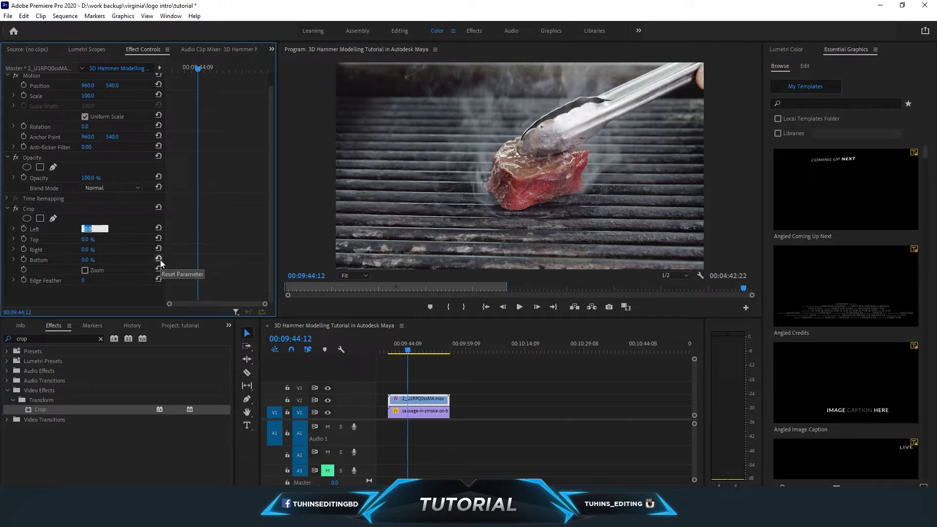
text(25)
Try a 25% left and 25% right crop on the steak clip.
key(Return)
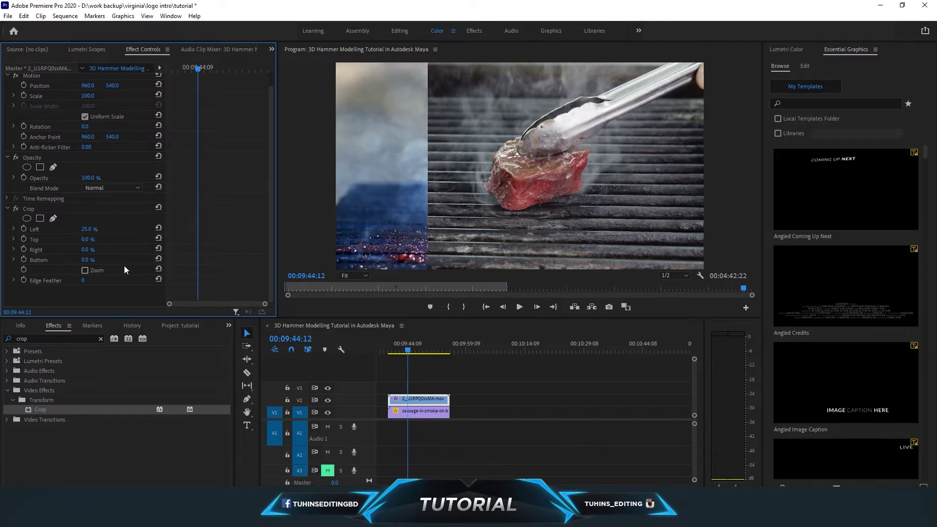
click(87, 250)
text(25)
key(Return)
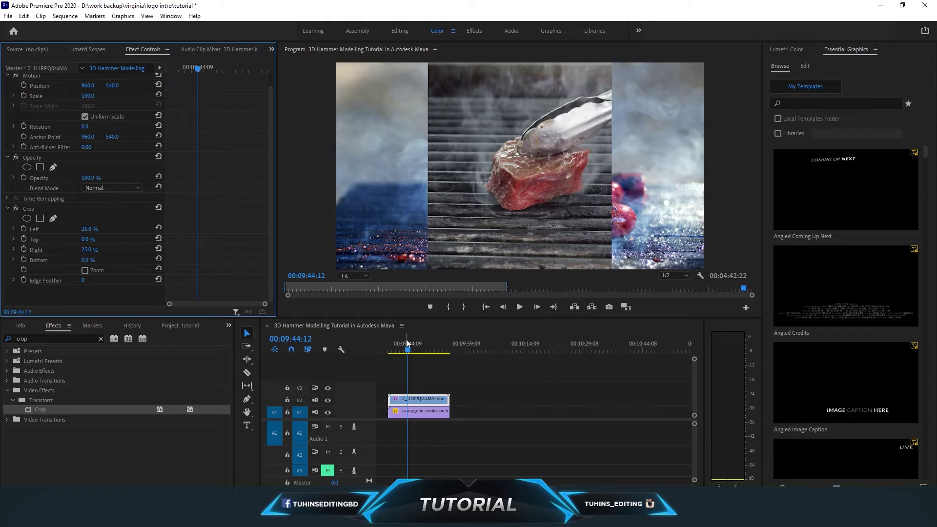
mouse_move(407, 350)
mouse_down()
mouse_move(419, 351)
mouse_move(409, 351)
mouse_up()
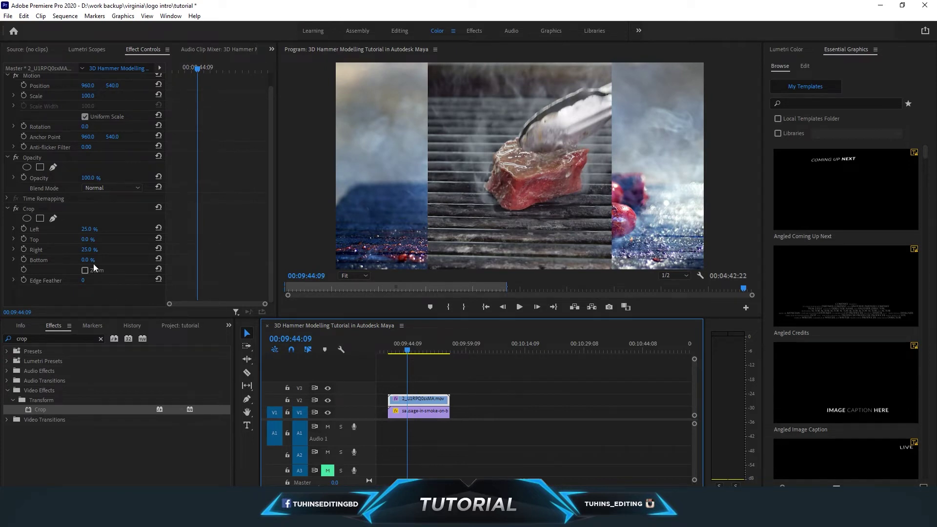
Change the steak clip's crop to 35% left and 15% right.
click(89, 249)
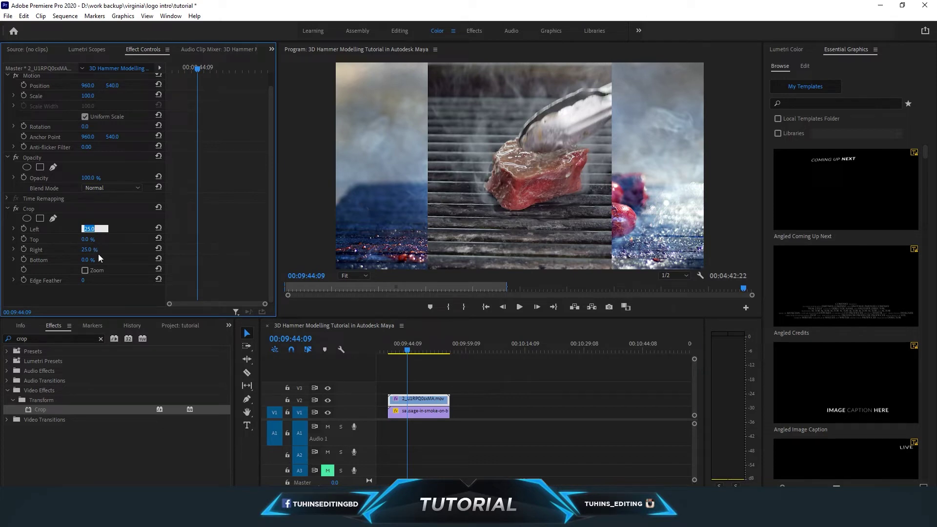
text(35)
key(Return)
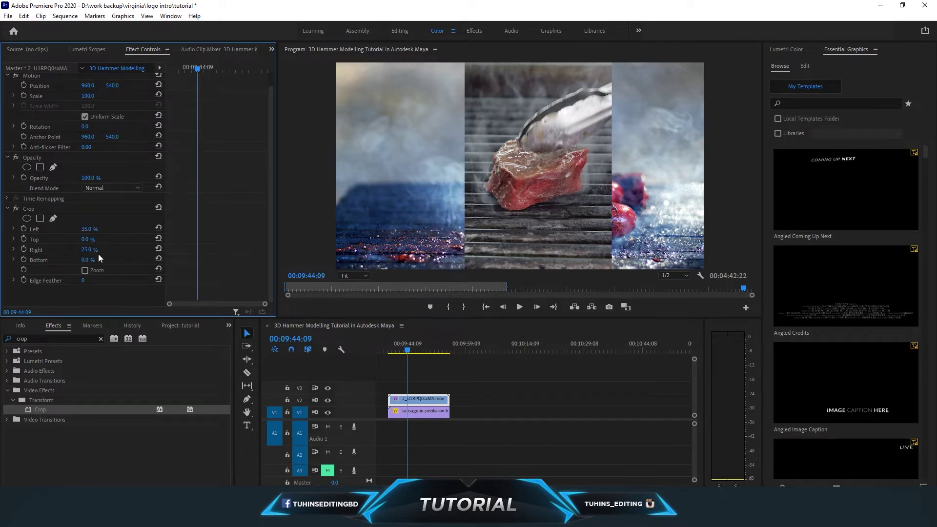
click(89, 250)
text(20)
click(89, 250)
text(15)
key(Return)
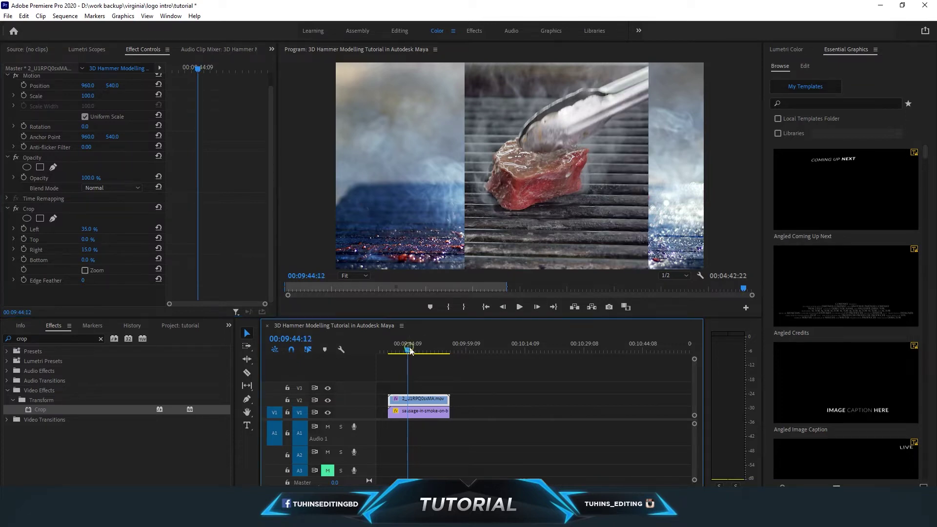
mouse_move(409, 349)
mouse_down()
mouse_move(422, 351)
mouse_move(412, 350)
mouse_up()
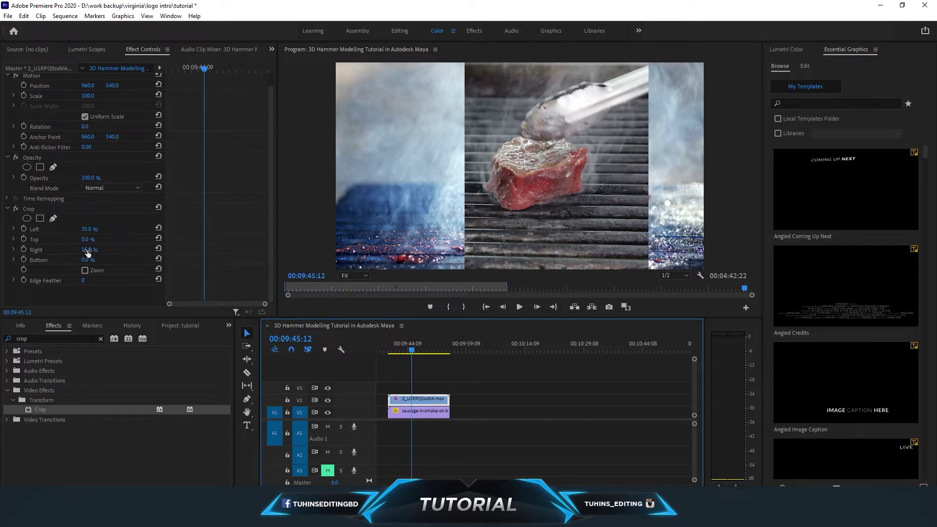
Set the crop to 30% left and 20% right, then nudge the steak strip left.
click(85, 229)
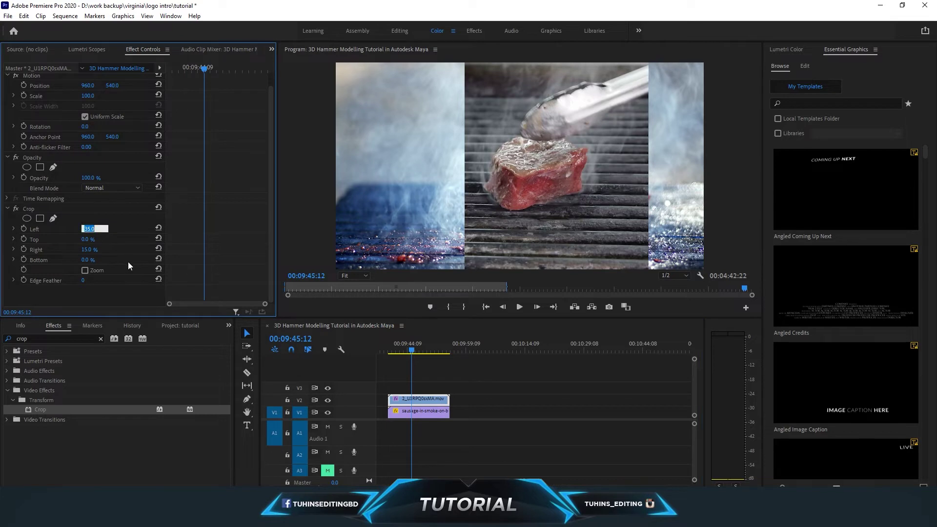
text(30)
key(Return)
click(90, 250)
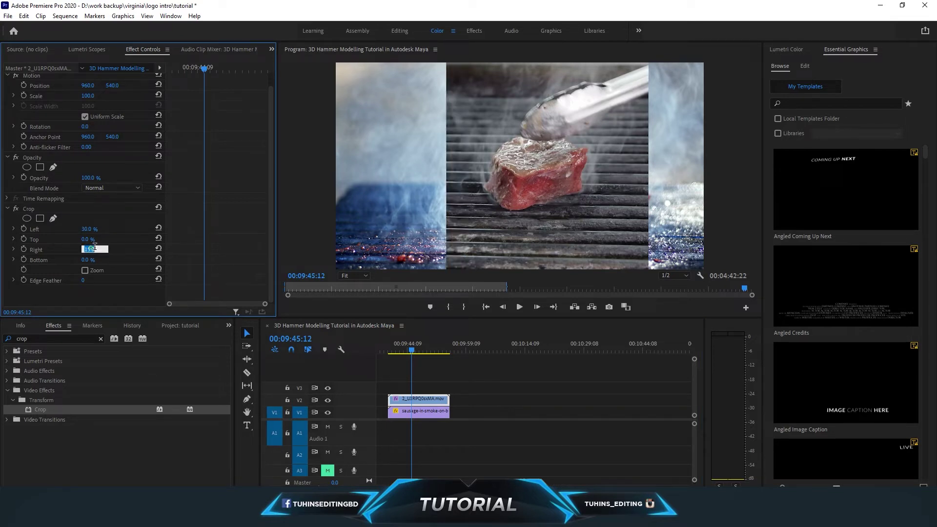
text(20)
key(Return)
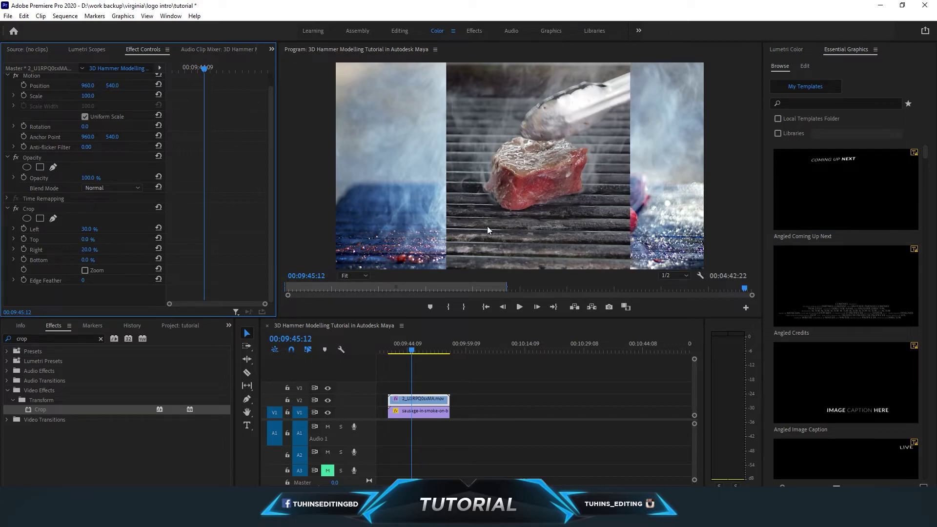
click(542, 196)
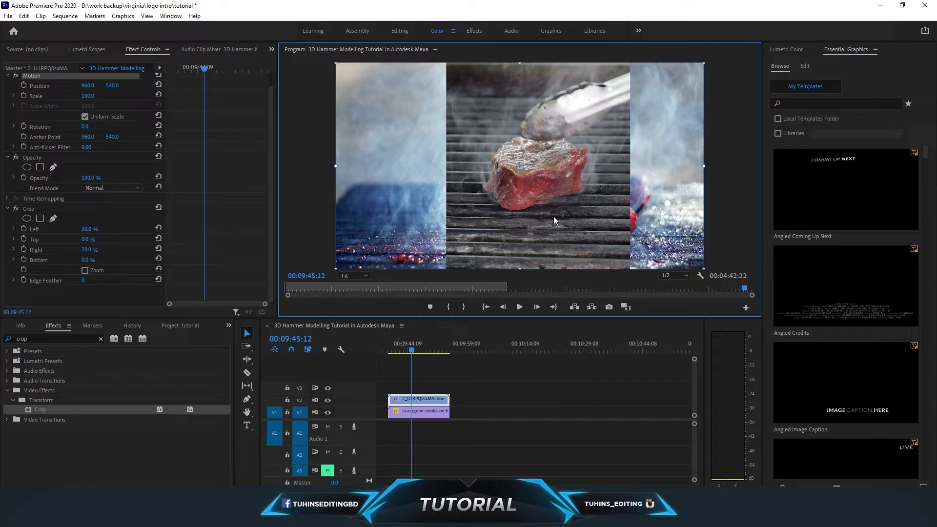
key(Left)
key(Left)
key(Left)
key(Left)
key(Left)
key(Left)
key(Left)
key(Left)
key(Left)
key(Left)
key(Left)
key(Left)
key(Left)
key(Left)
key(Left)
key(Left)
key(Left)
key(Left)
key(Left)
key(Left)
key(Left)
key(Left)
key(Left)
key(Left)
key(Left)
key(Left)
key(Left)
Move the steak strip into the left half of the frame.
key(Left)
key(Left)
key(Left)
key(Left)
key(Left)
key(Left)
key(Left)
key(Left)
key(Left)
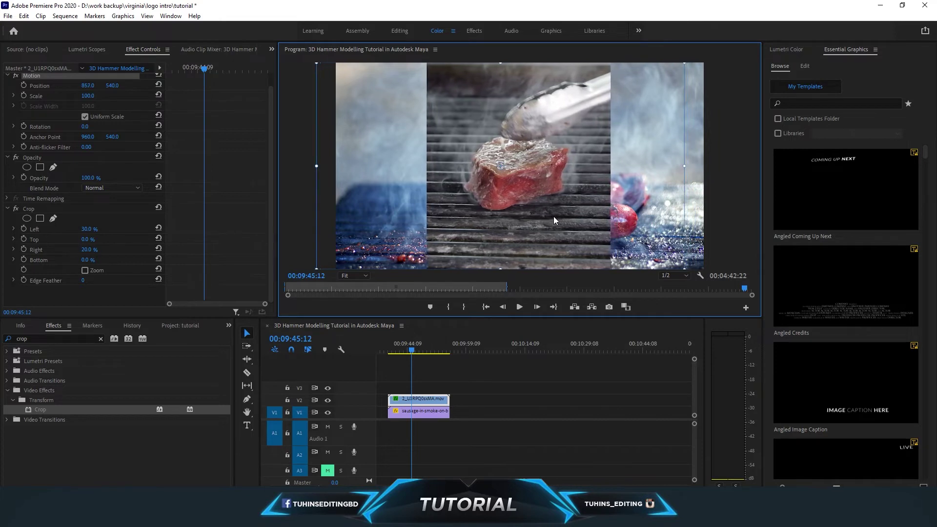
key(Left)
key(Left)
key(Left)
key(Left)
key(Left)
key(Left)
key(Left)
key(Left)
key(Left)
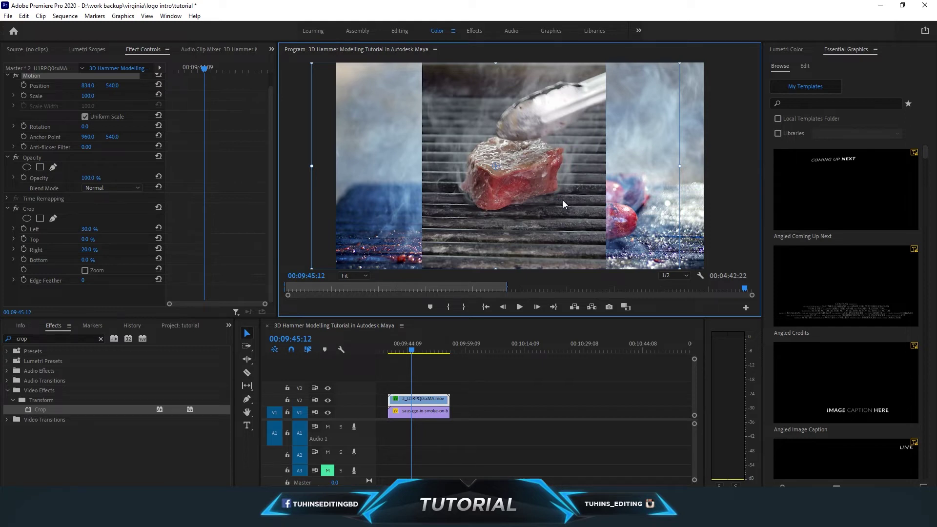
key(Up)
key(Up)
key(Up)
key(Up)
key(Up)
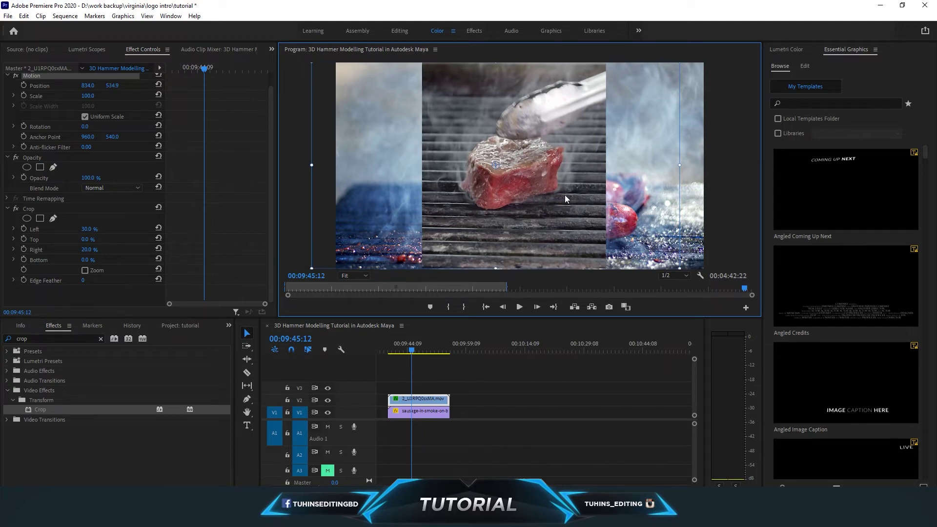
drag(565, 195, 478, 192)
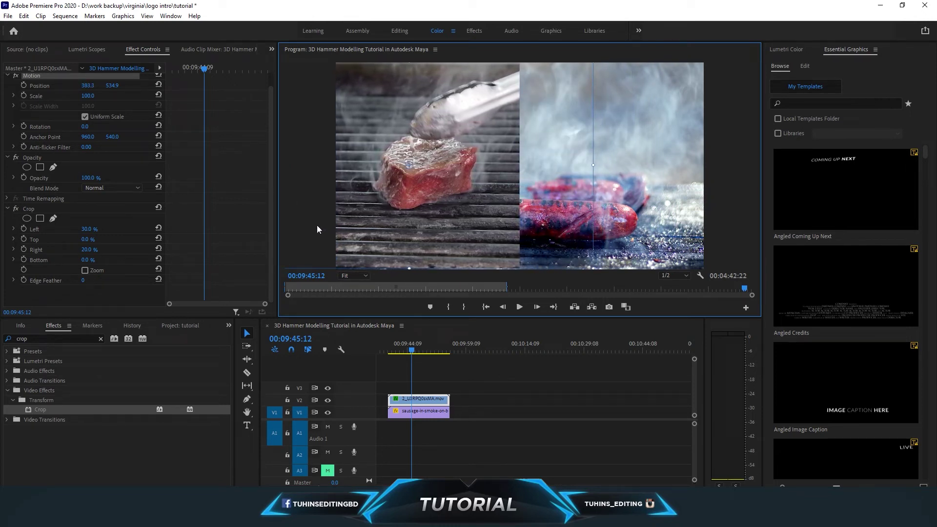
Check the framing and nudge the steak strip down, Position Y 534.9 to 537.9.
click(394, 352)
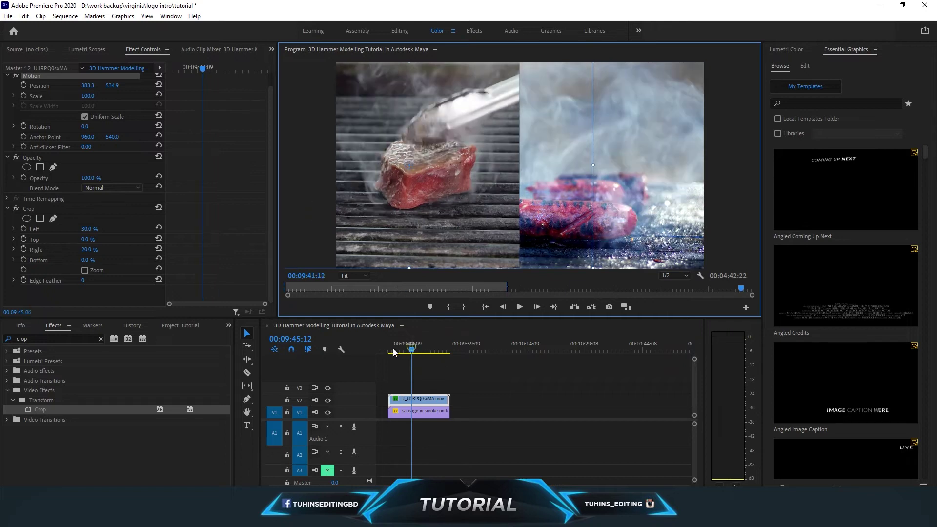
drag(394, 352, 418, 350)
click(475, 213)
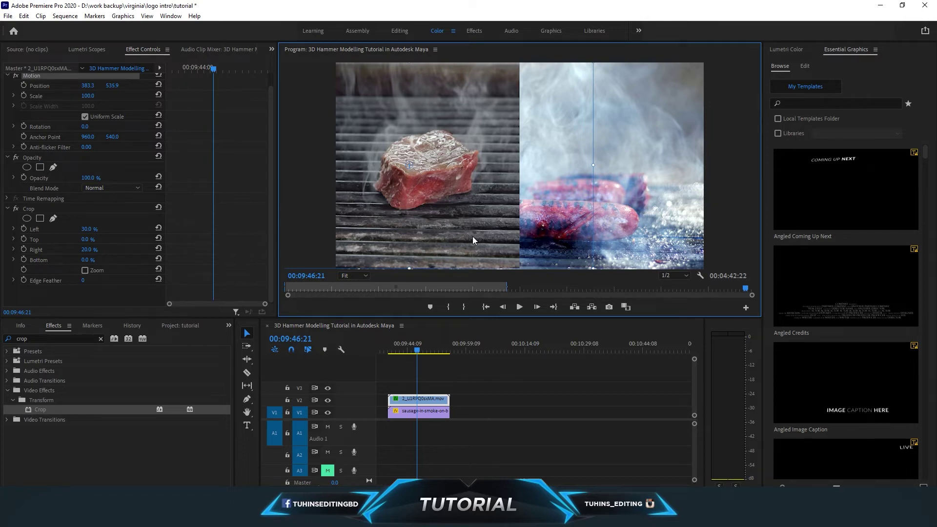
key(Down)
key(Down)
key(Down)
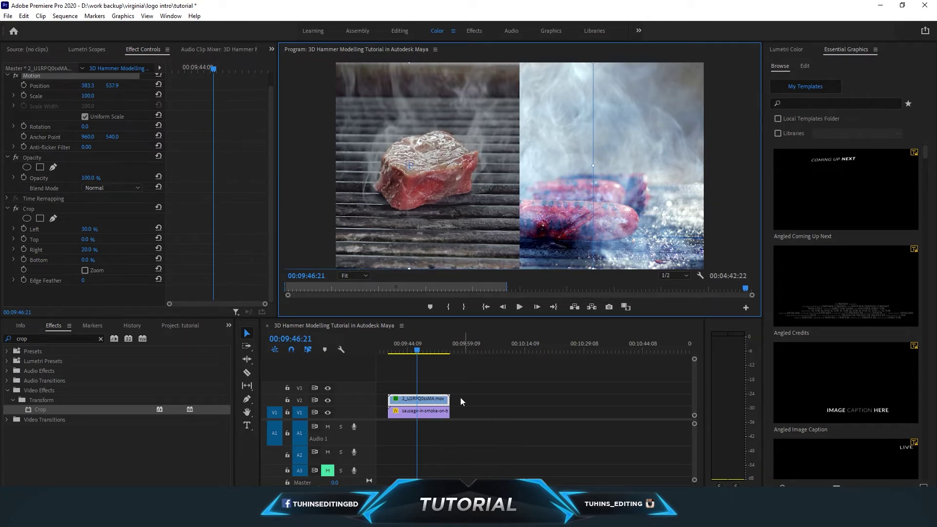
mouse_move(421, 344)
mouse_down()
mouse_move(404, 352)
mouse_move(415, 352)
mouse_up()
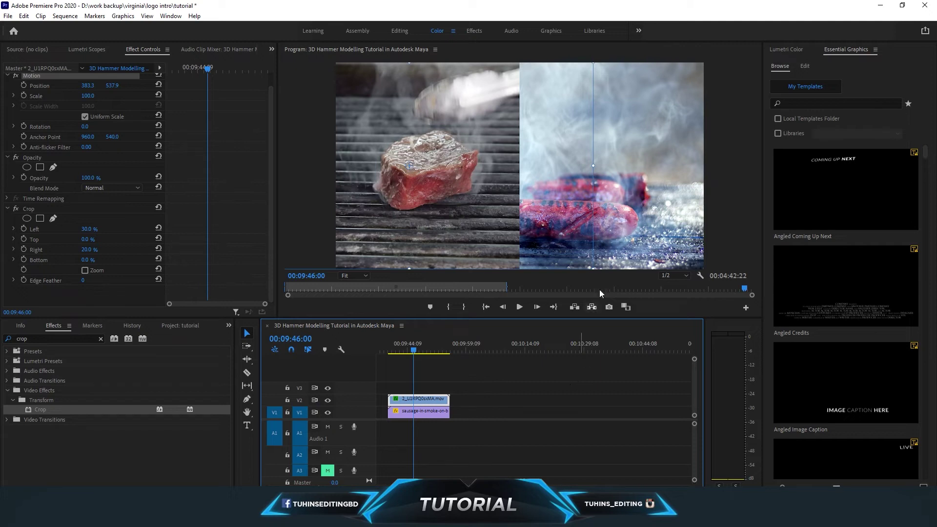
Lock the V2 track holding the steak clip.
click(414, 414)
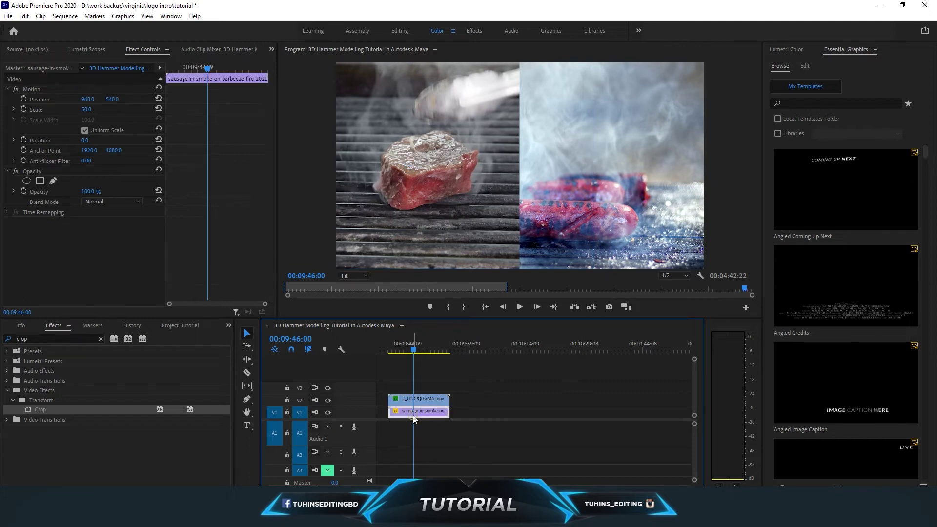
click(557, 182)
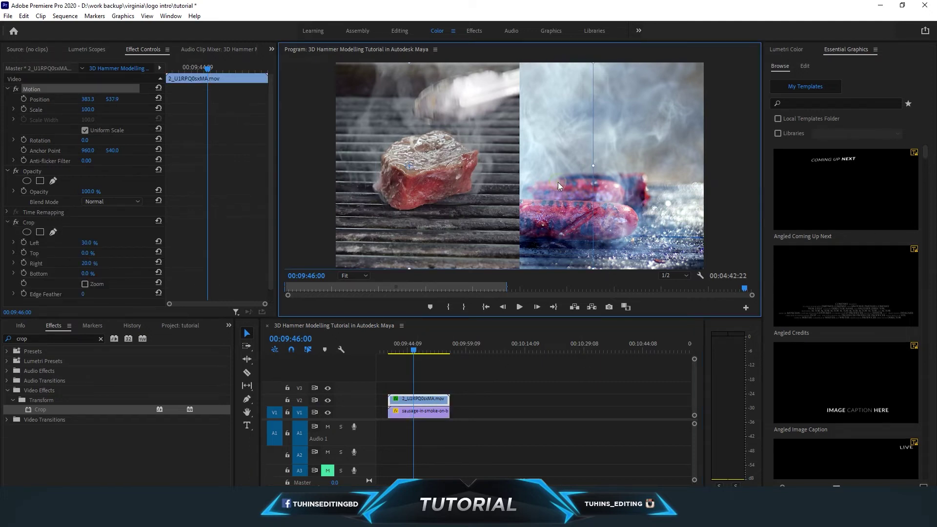
click(287, 401)
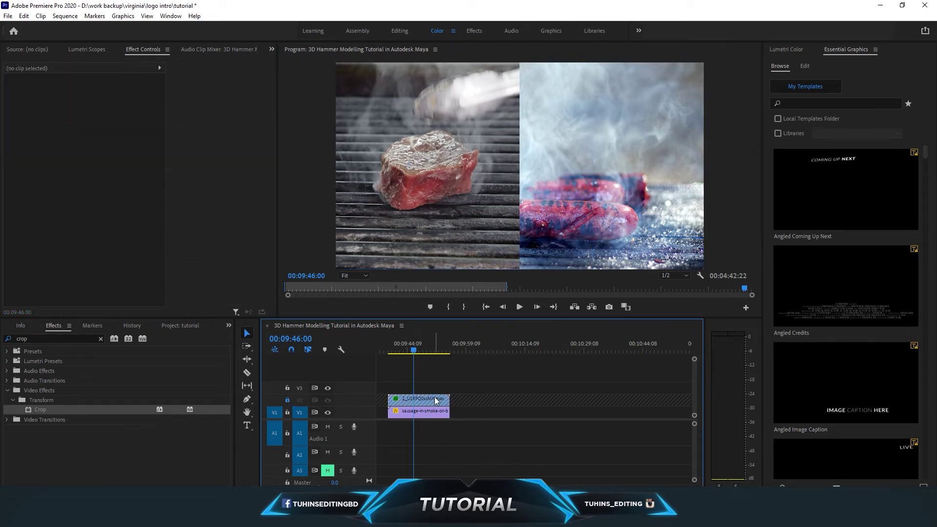
Drag the V1 sausage clip right in the Program monitor to about Position X 1128.
click(432, 411)
click(578, 179)
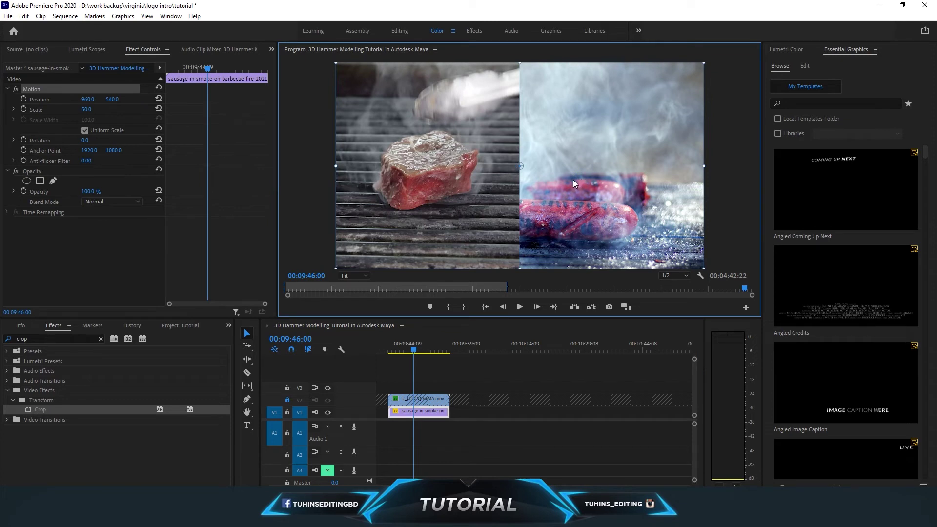
drag(574, 180, 607, 180)
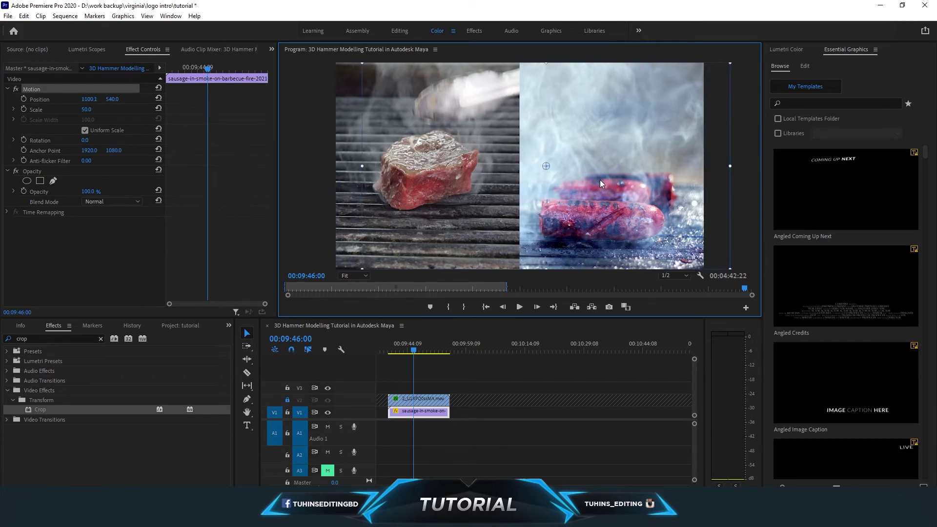
drag(607, 180, 605, 181)
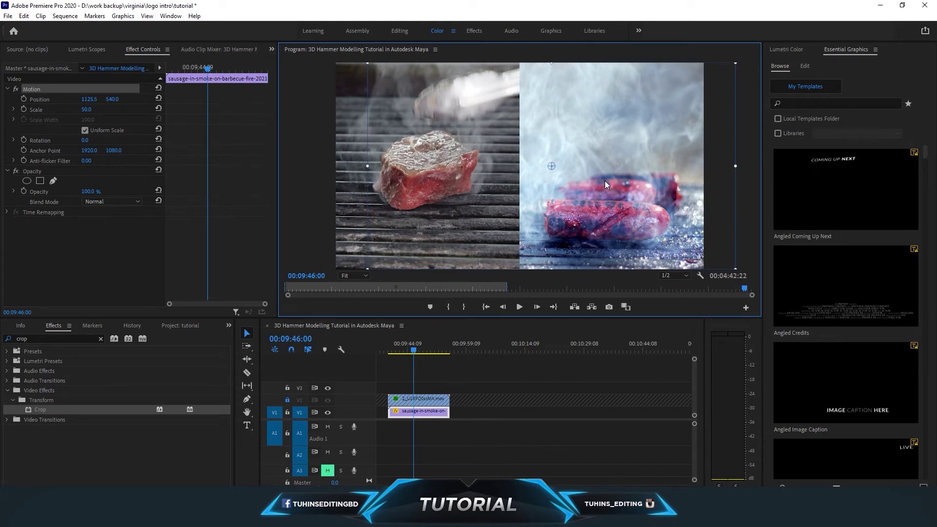
drag(605, 181, 605, 181)
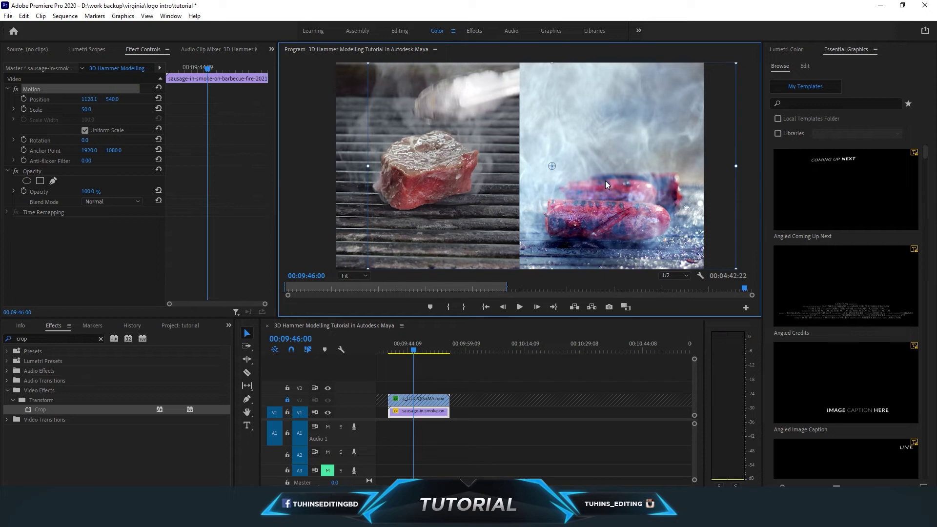
drag(414, 350, 391, 351)
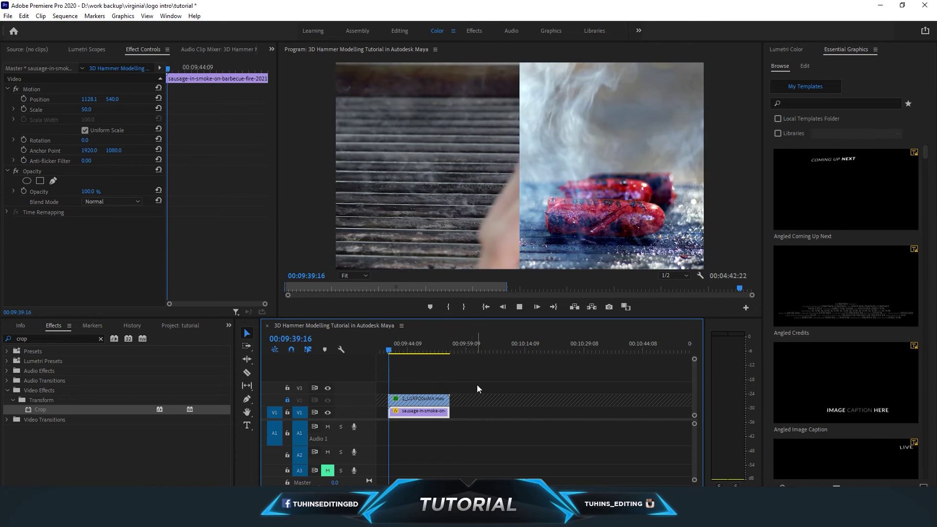
scroll(476, 384, up, 3)
key(space)
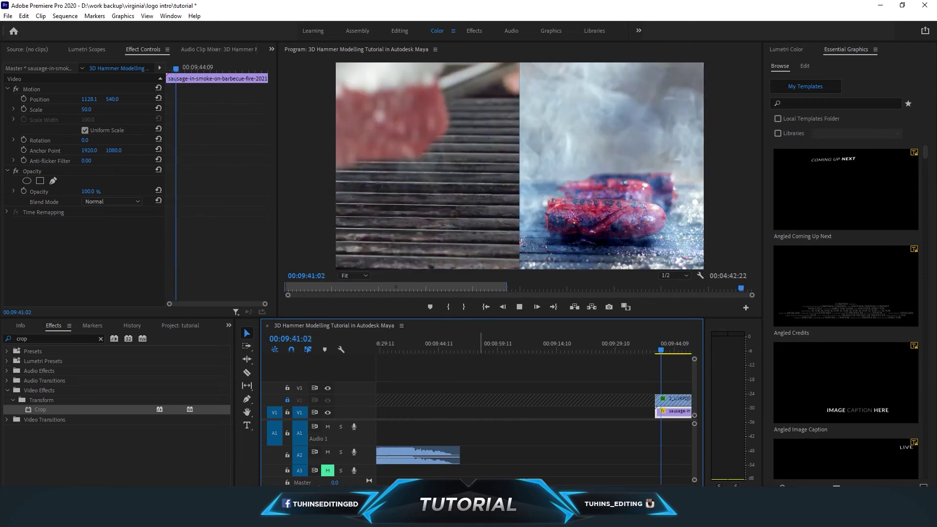
scroll(564, 438, right, 5)
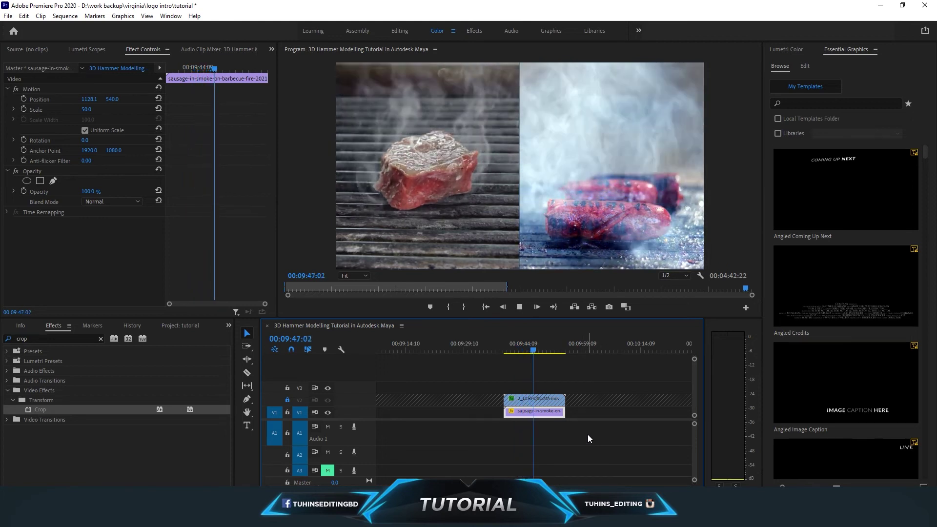
key(space)
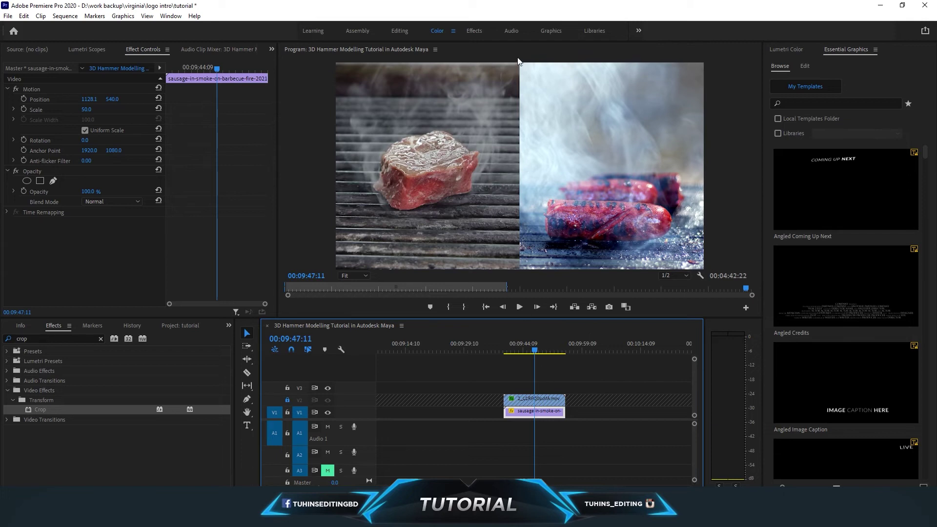
click(247, 399)
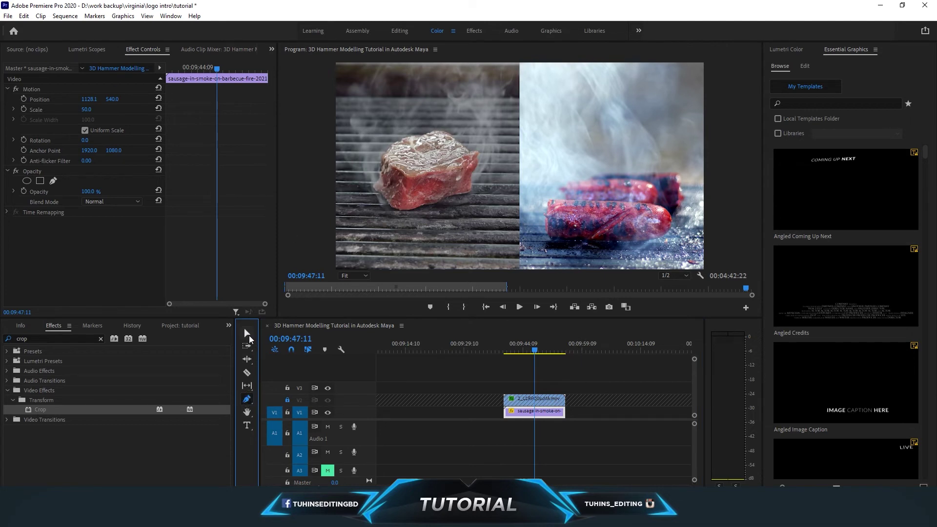
With the playhead on the clips, draw a two-point vertical Pen line along the seam.
click(248, 334)
click(502, 345)
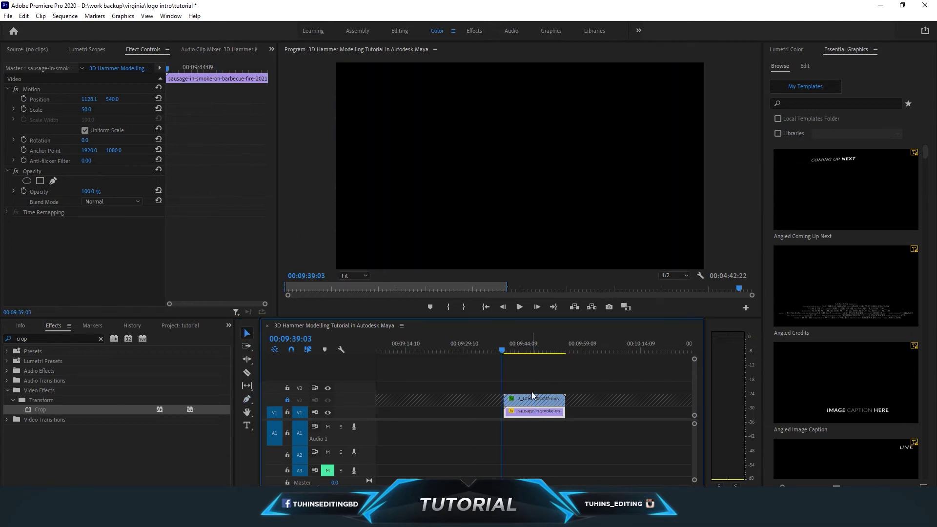
click(511, 352)
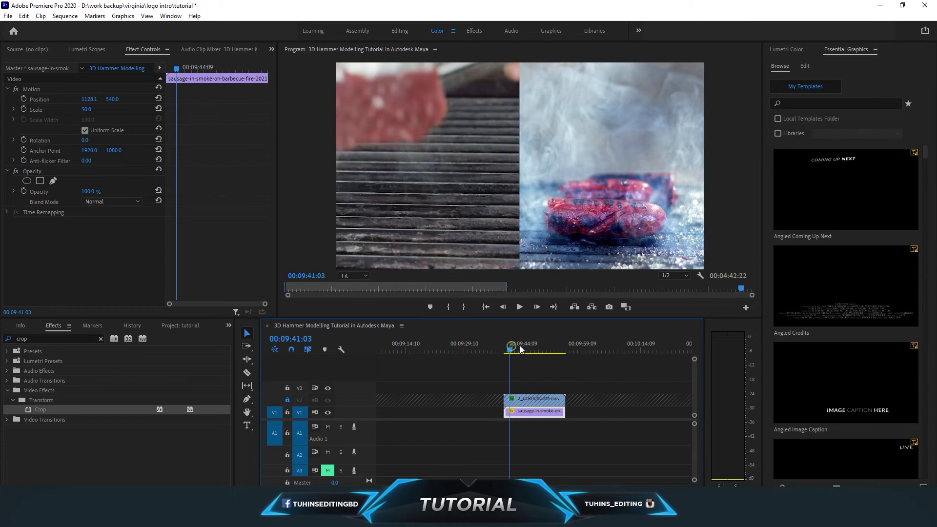
click(395, 303)
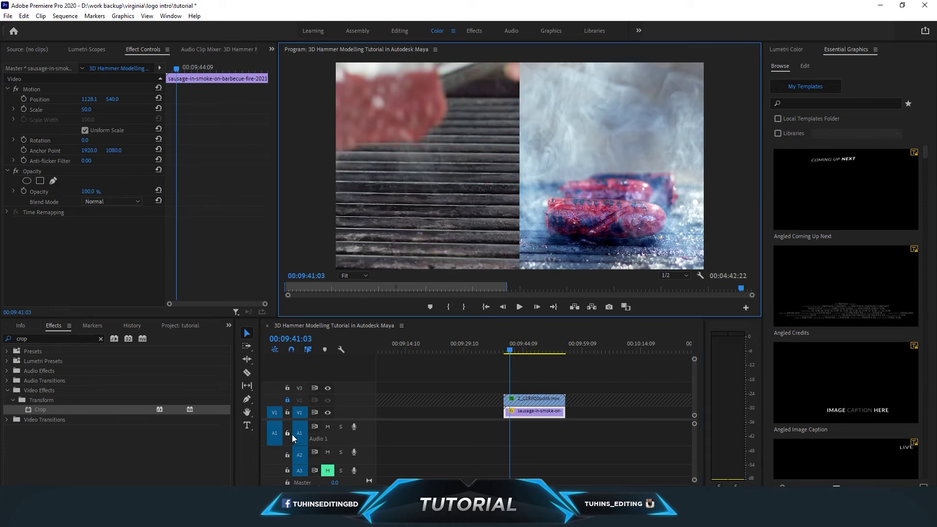
click(247, 399)
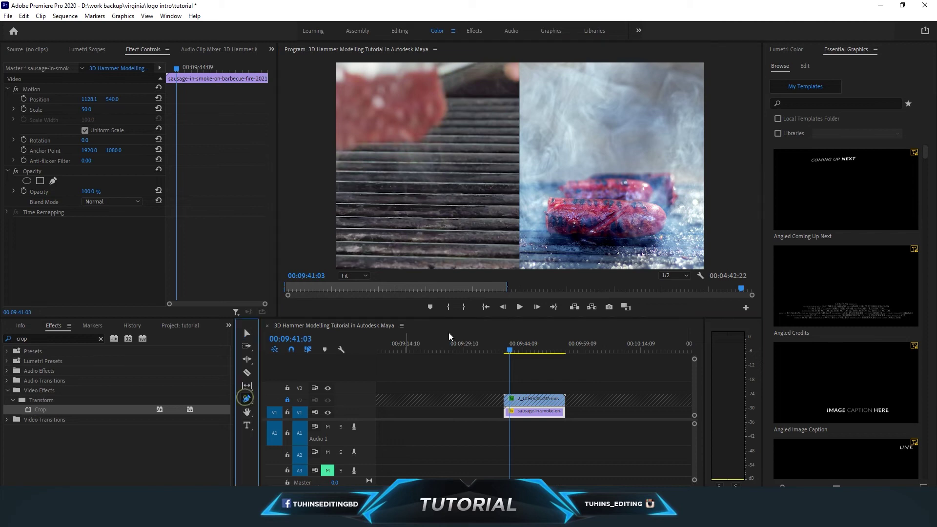
click(520, 269)
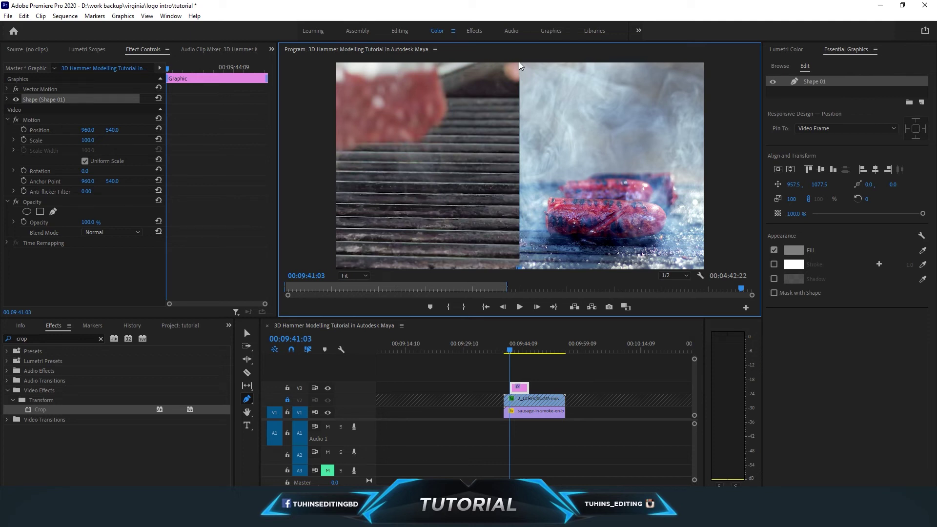
click(519, 66)
Stretch the V3 line graphic clip's right edge to match the video clips' length.
key(v)
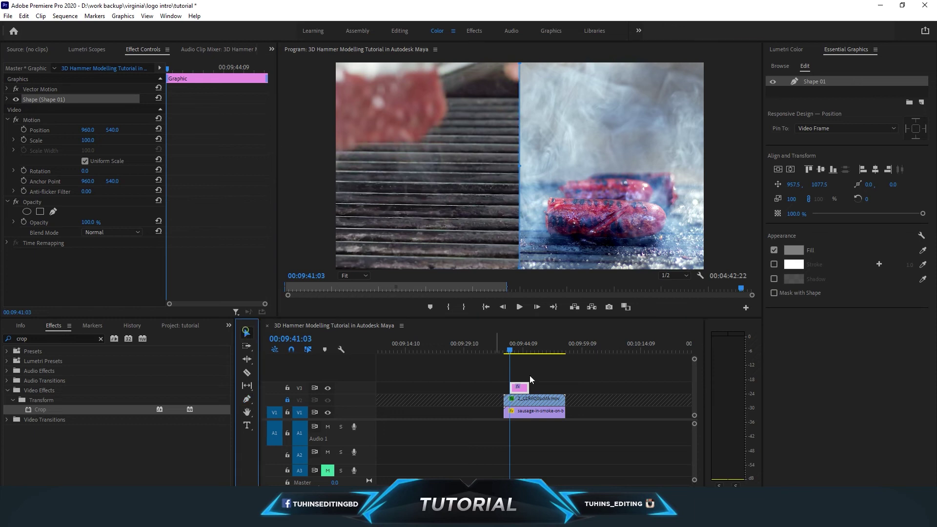
click(542, 377)
click(516, 387)
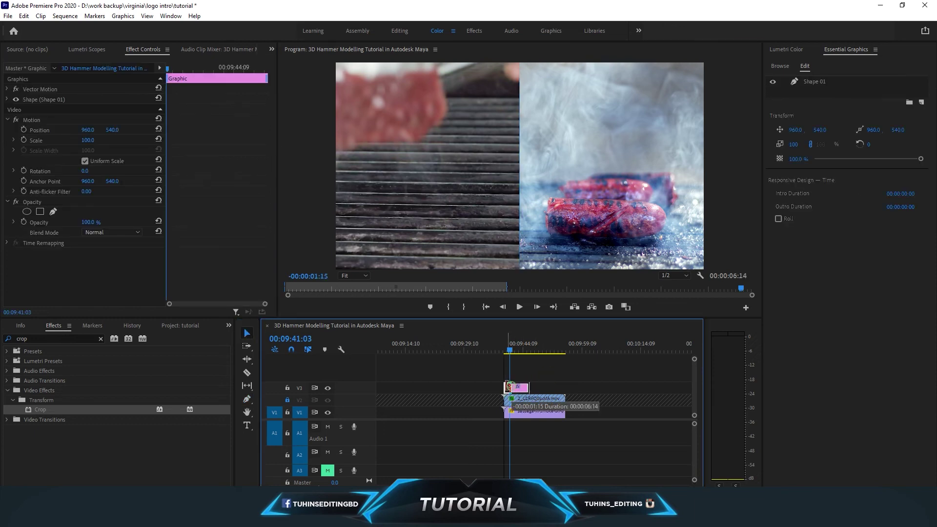
drag(527, 387, 565, 386)
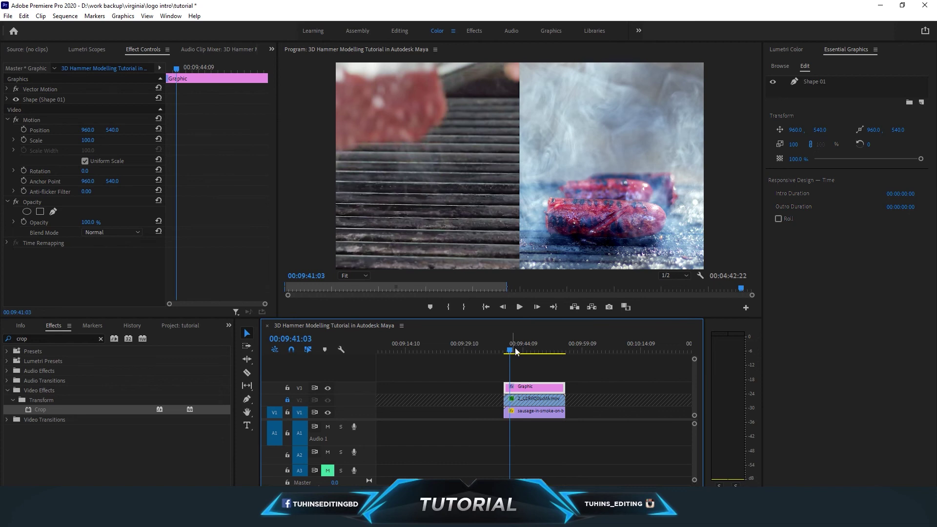
drag(531, 350, 521, 351)
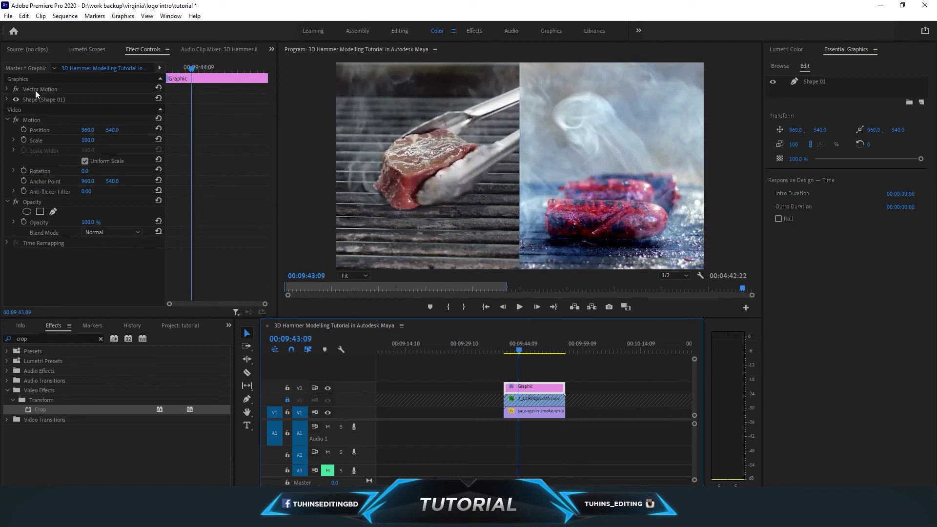
click(7, 100)
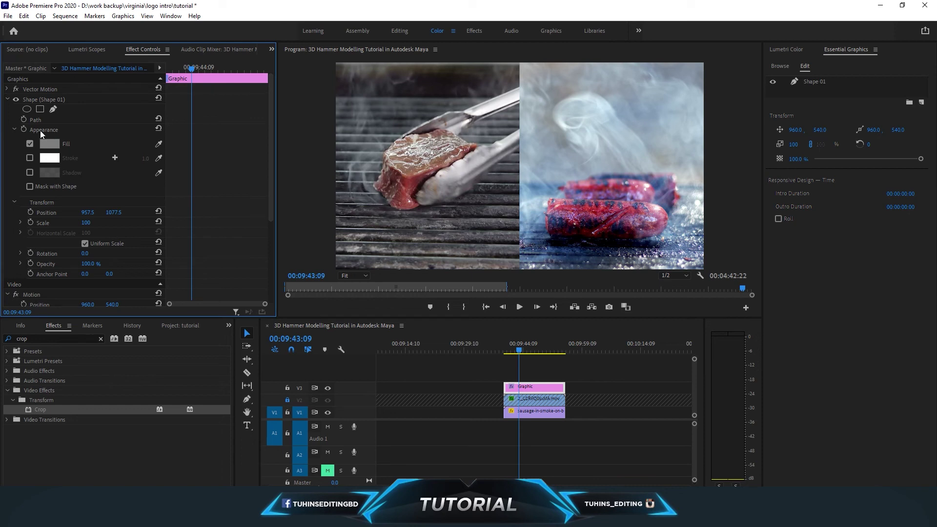
Enable the line's white stroke and raise its width to about 22.
click(32, 158)
mouse_move(143, 158)
mouse_down()
mouse_move(169, 158)
mouse_move(114, 157)
mouse_up()
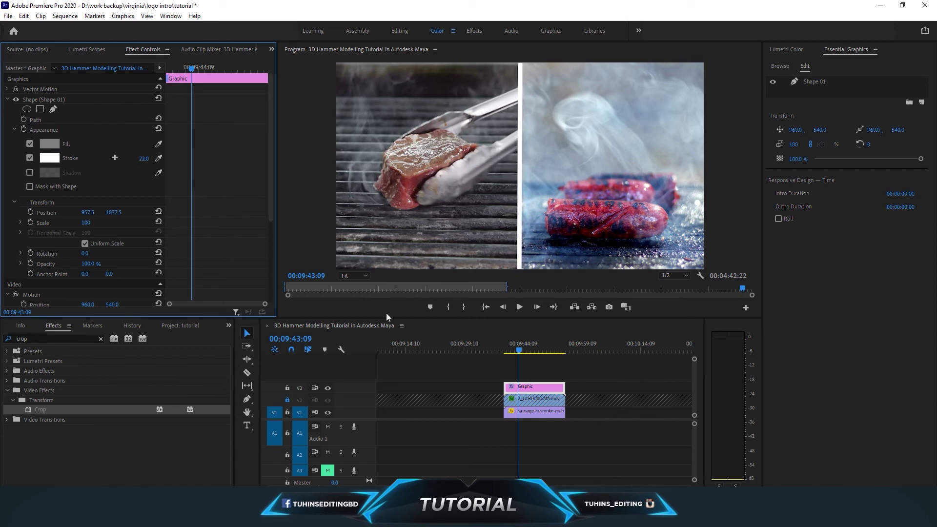
click(540, 359)
click(507, 345)
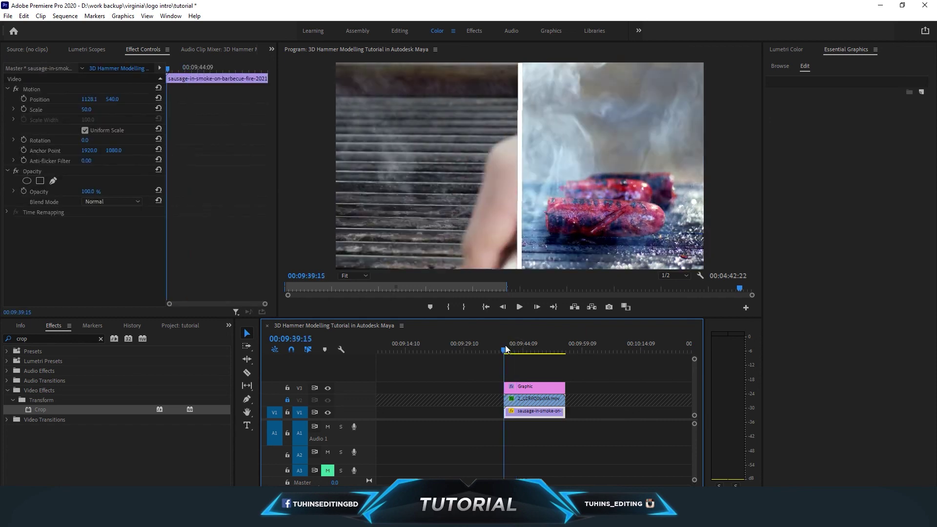
key(space)
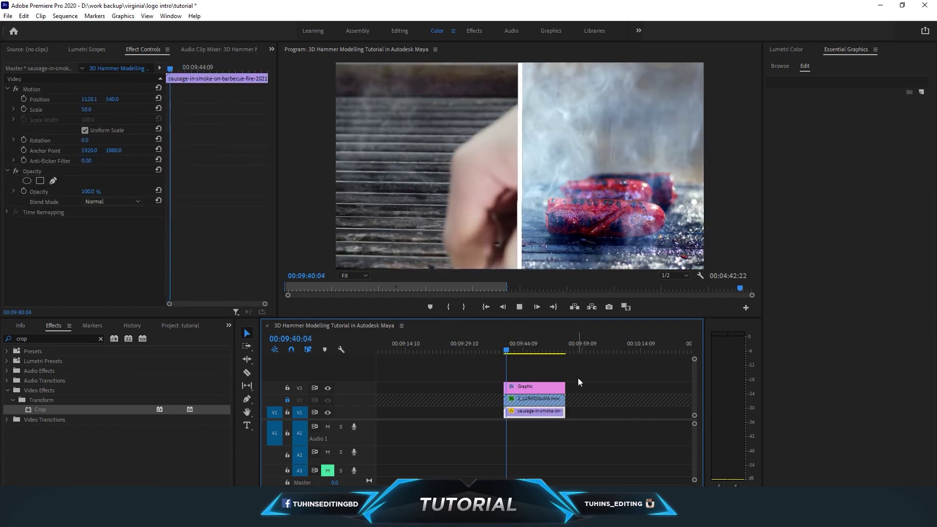